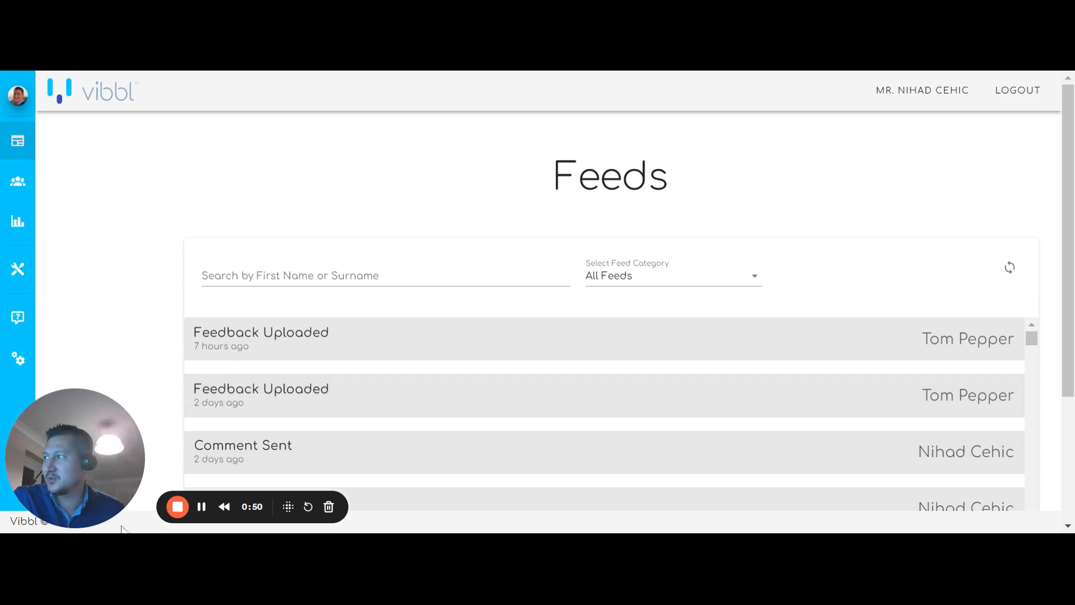
- Open the AI Report Writer from the available tools
{"action": "left_click_drag", "start_coordinate": [72, 498], "coordinate": [306, 481]}
{"action": "mouse_move", "coordinate": [11, 366]}
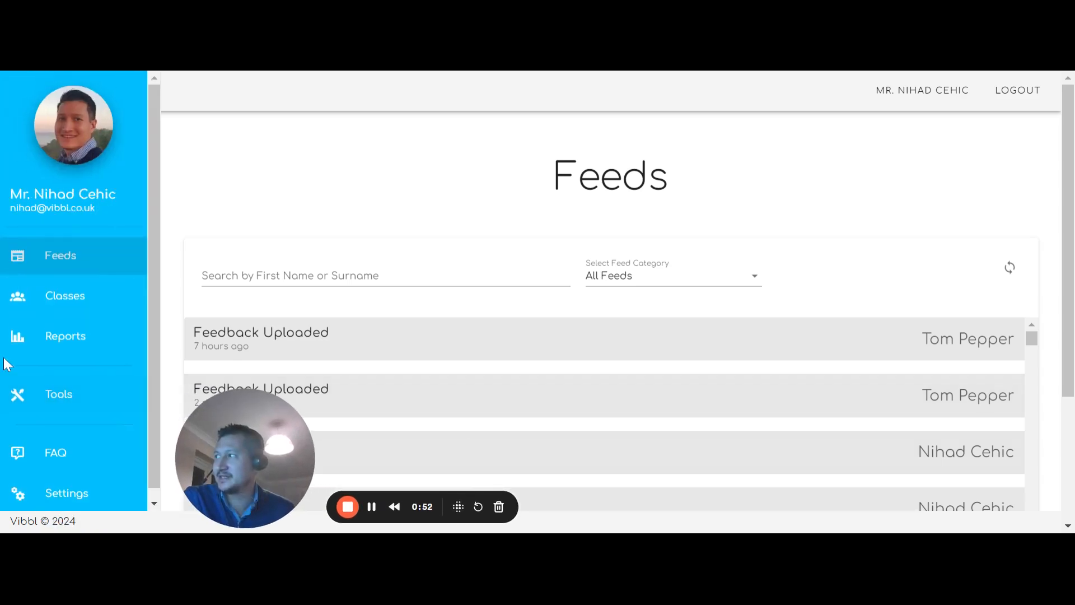
{"action": "left_click", "coordinate": [60, 399]}
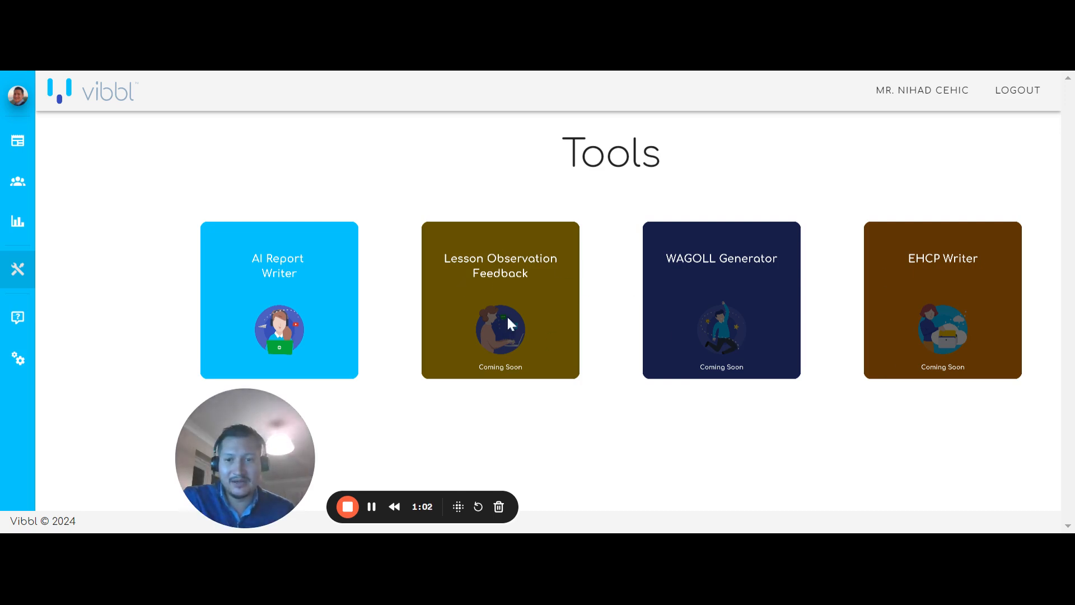
{"action": "left_click", "coordinate": [325, 284]}
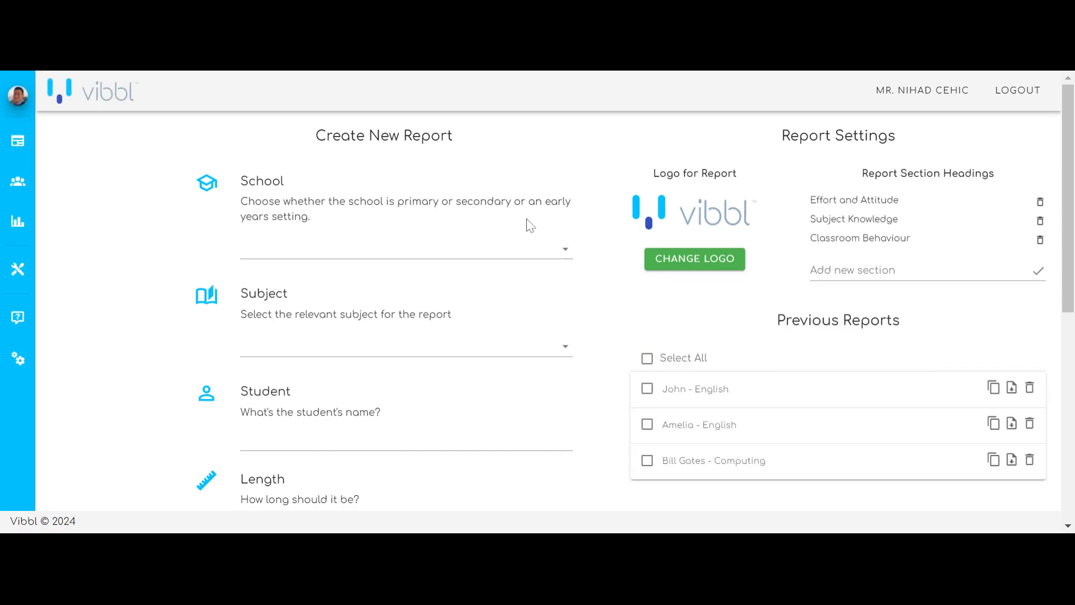
- Set the new report's school type to Secondary and its subject to English
{"action": "scroll", "coordinate": [528, 224], "scroll_direction": "down", "scroll_amount": 2}
{"action": "scroll", "coordinate": [528, 241], "scroll_direction": "up", "scroll_amount": 2}
{"action": "scroll", "coordinate": [361, 322], "scroll_direction": "down", "scroll_amount": 6}
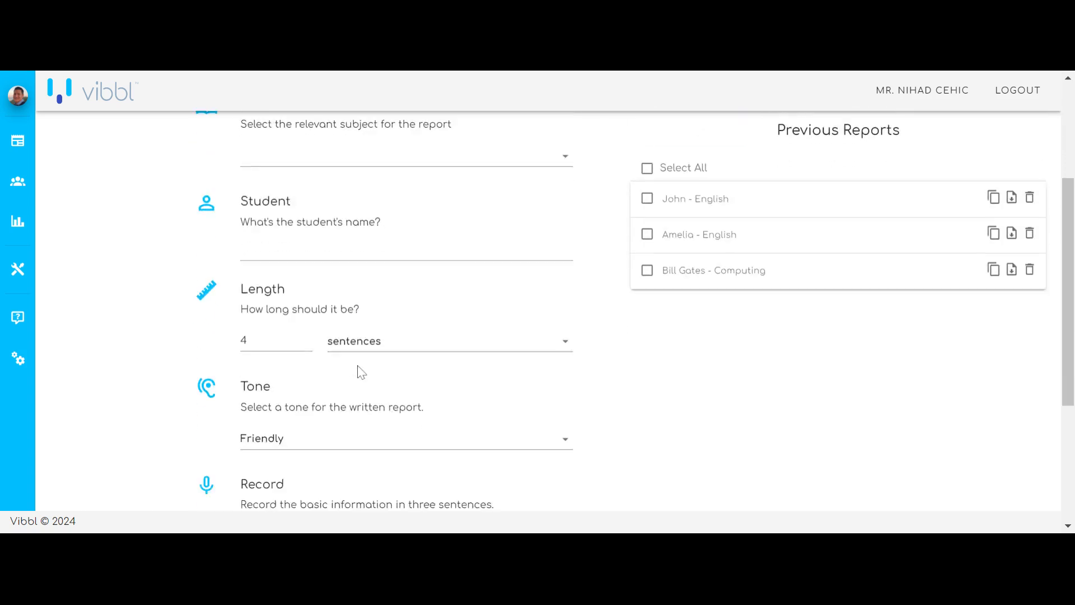
{"action": "scroll", "coordinate": [361, 369], "scroll_direction": "up", "scroll_amount": 6}
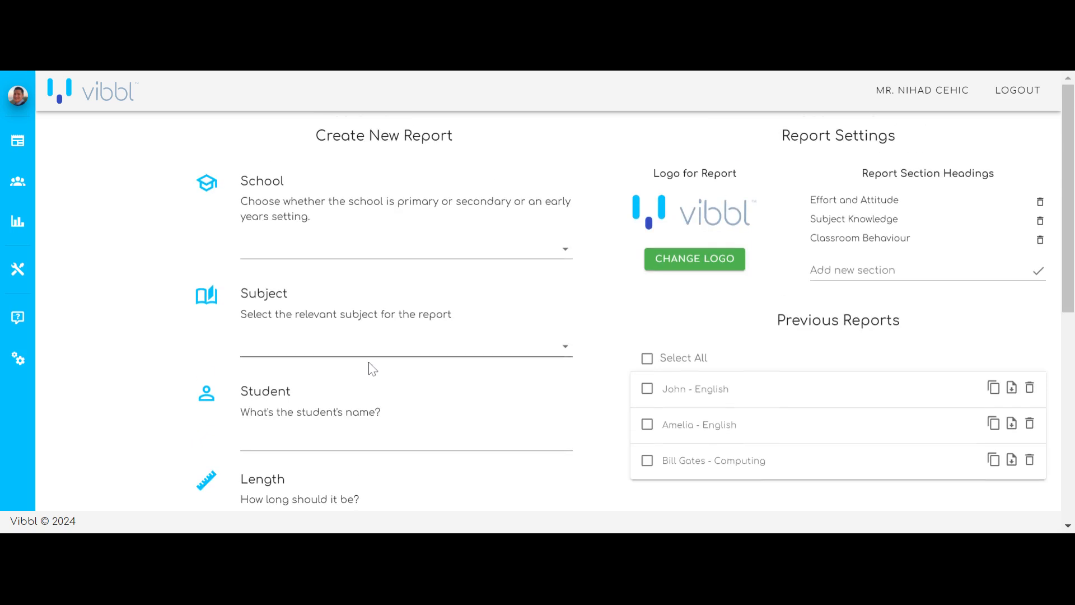
{"action": "left_click", "coordinate": [566, 260]}
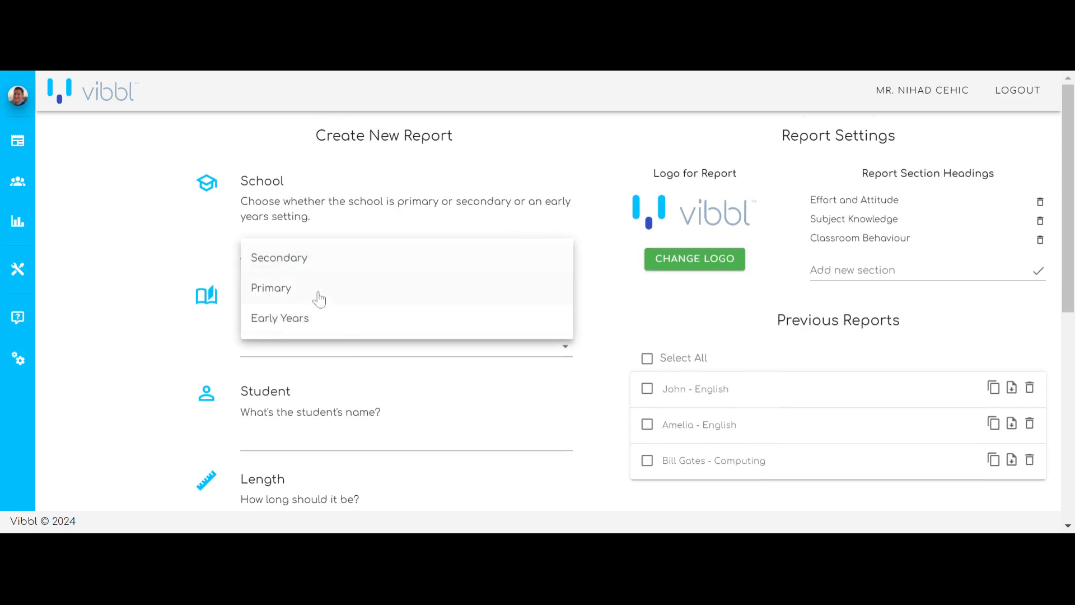
{"action": "left_click", "coordinate": [309, 267]}
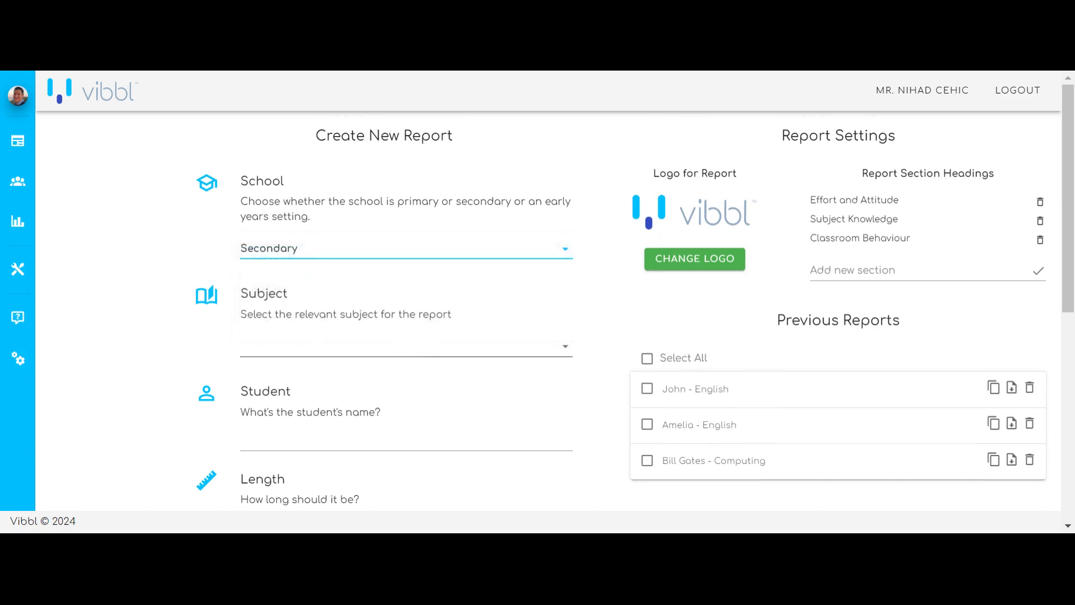
{"action": "left_click", "coordinate": [411, 342]}
{"action": "scroll", "coordinate": [432, 369], "scroll_direction": "down", "scroll_amount": 5}
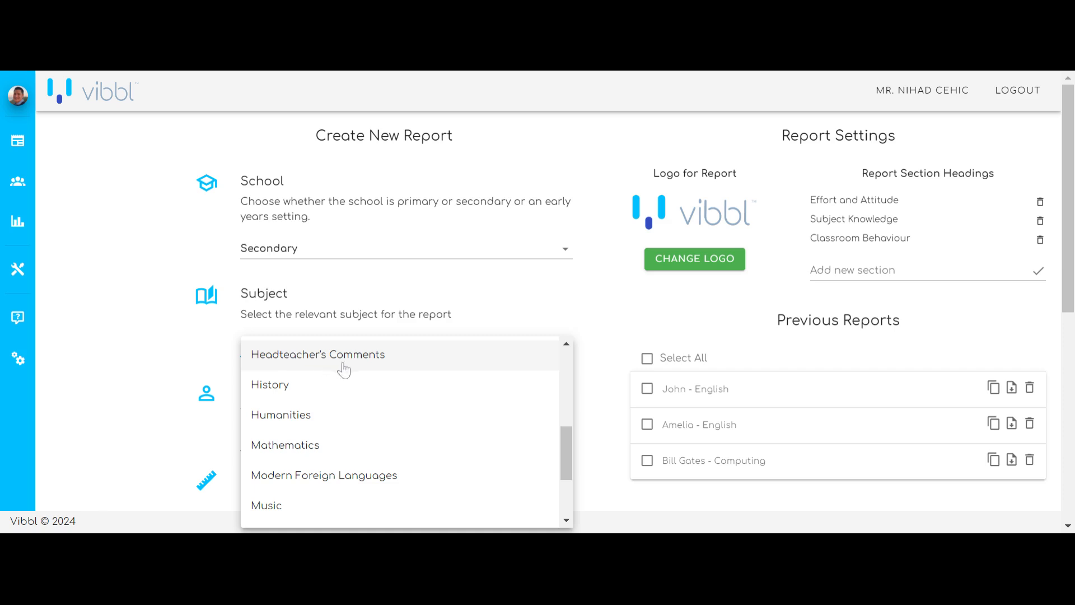
{"action": "scroll", "coordinate": [322, 415], "scroll_direction": "up", "scroll_amount": 4}
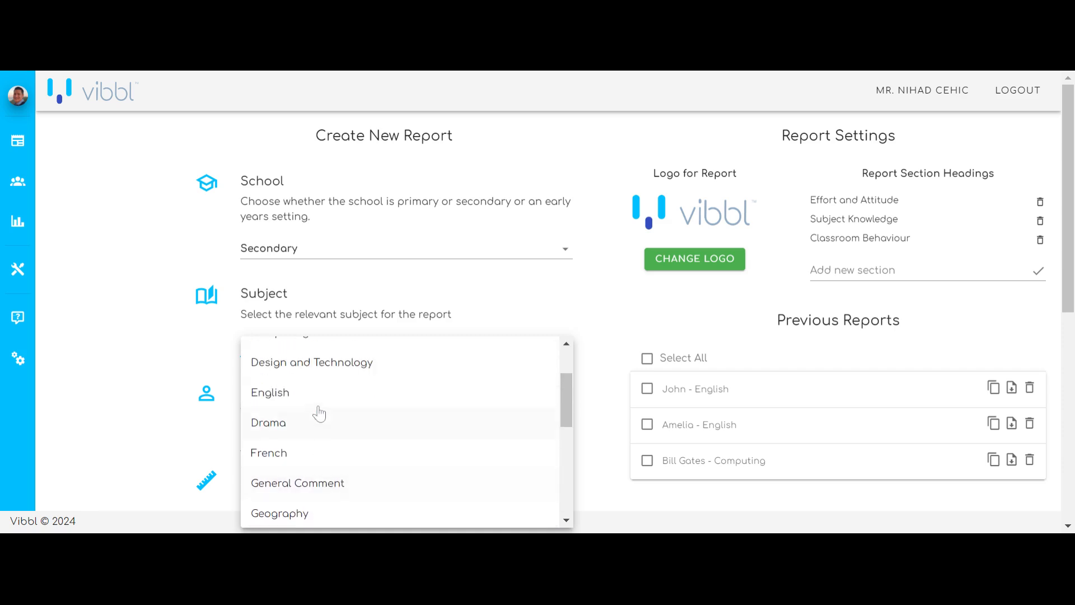
{"action": "left_click", "coordinate": [320, 404]}
- Enter the student's first name for the new report
{"action": "scroll", "coordinate": [384, 403], "scroll_direction": "down", "scroll_amount": 2}
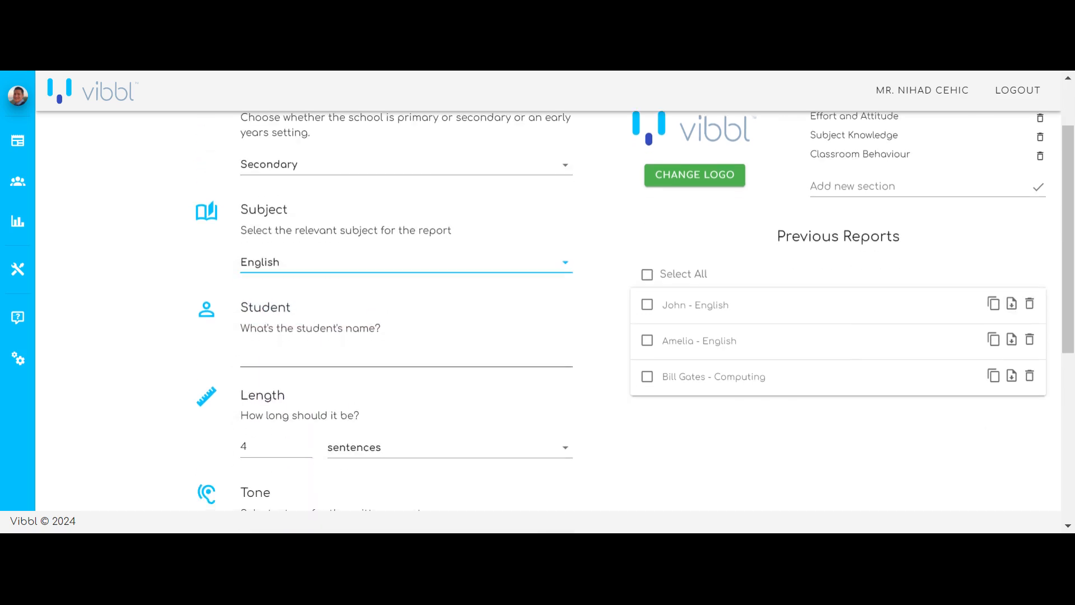
{"action": "left_click", "coordinate": [336, 358]}
{"action": "type", "text": "Harry"}
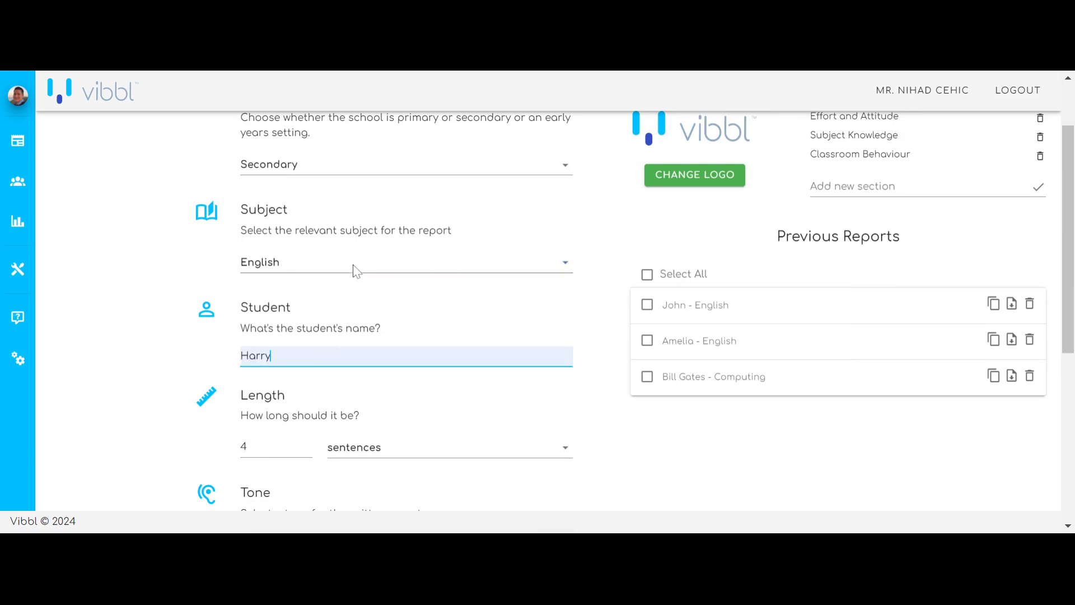
- Set the report length to 10 sentences and the tone to Formal
{"action": "scroll", "coordinate": [392, 336], "scroll_direction": "down", "scroll_amount": 3}
{"action": "key", "text": "Tab"}
{"action": "scroll", "coordinate": [252, 280], "scroll_direction": "down", "scroll_amount": 1}
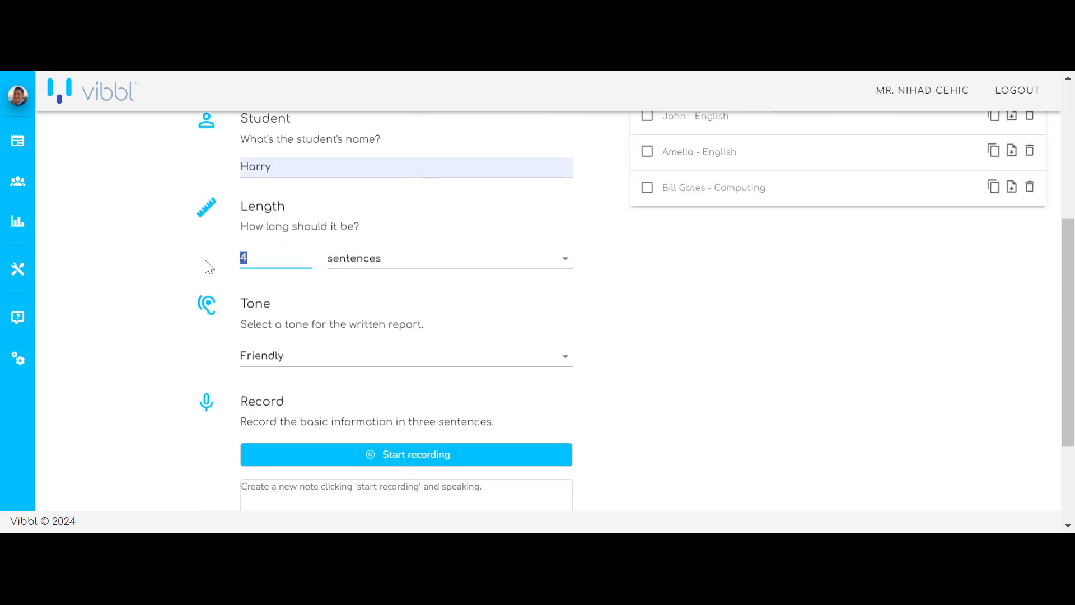
{"action": "type", "text": "10"}
{"action": "key", "text": "Tab"}
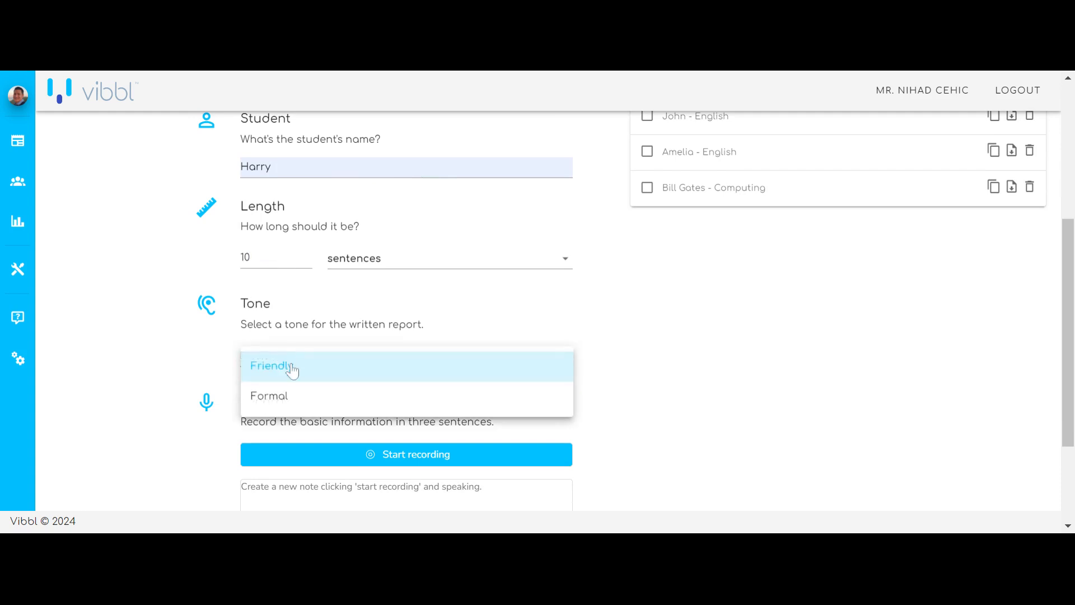
{"action": "left_click", "coordinate": [297, 404]}
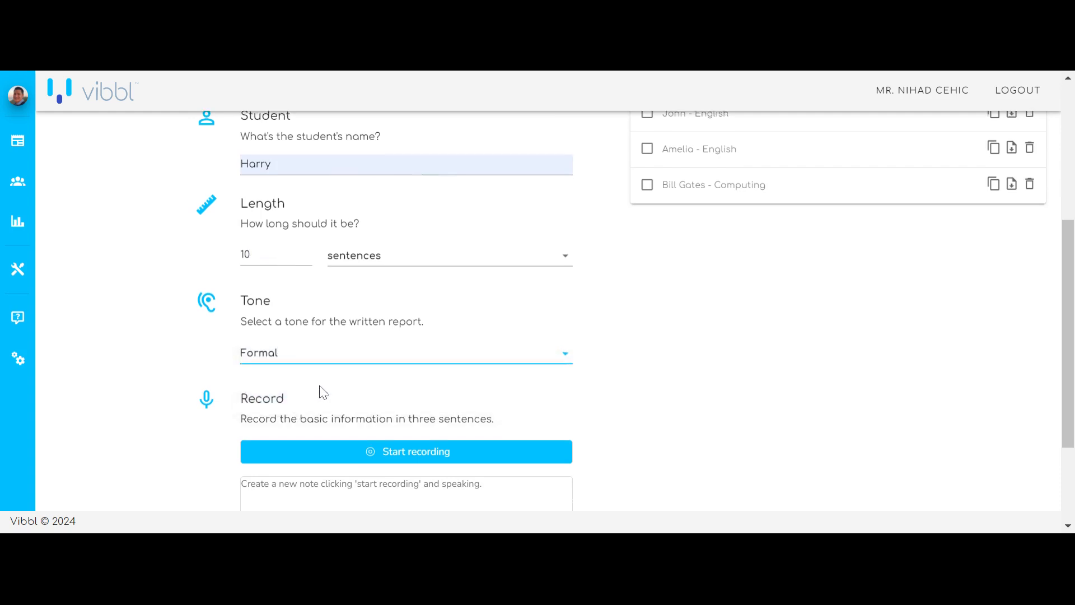
- Add a new report section heading named "Overall Comments" in the report settings
{"action": "scroll", "coordinate": [322, 393], "scroll_direction": "down", "scroll_amount": 3}
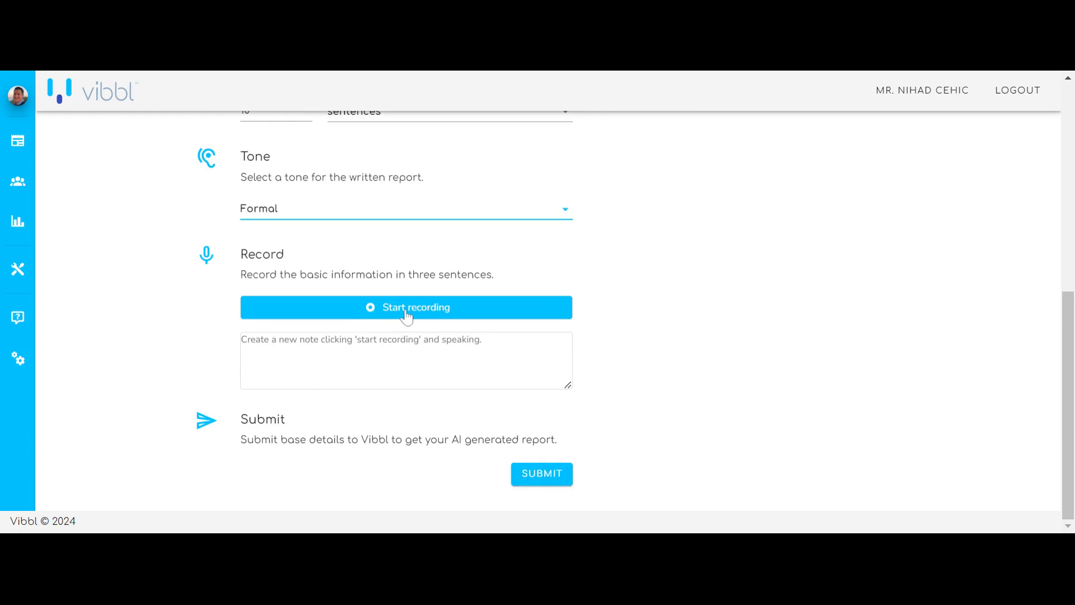
{"action": "scroll", "coordinate": [446, 355], "scroll_direction": "up", "scroll_amount": 5}
{"action": "scroll", "coordinate": [473, 380], "scroll_direction": "up", "scroll_amount": 3}
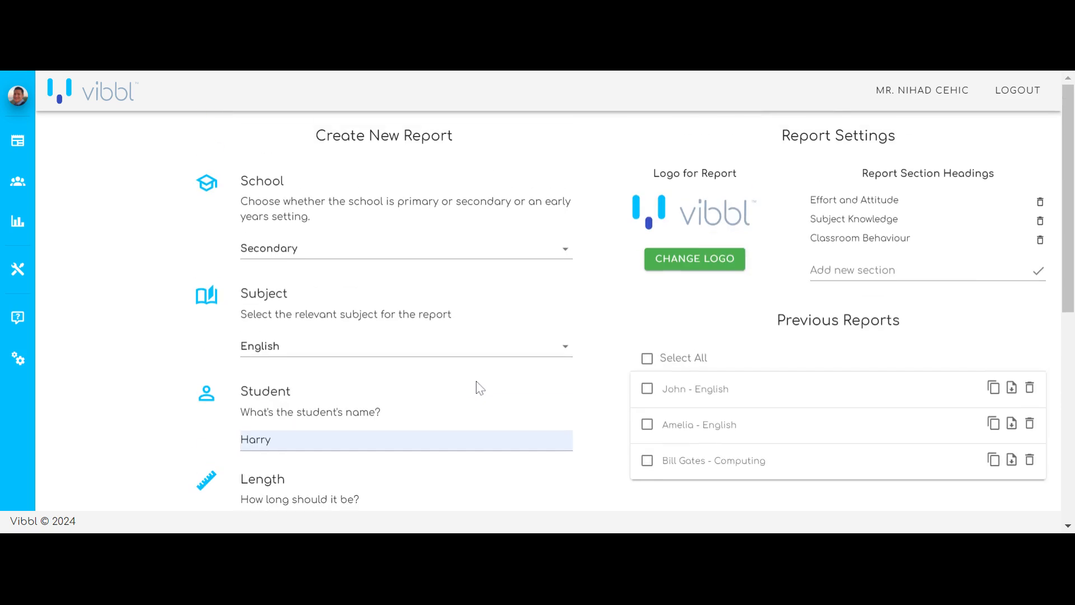
{"action": "scroll", "coordinate": [512, 431], "scroll_direction": "down", "scroll_amount": 5}
{"action": "scroll", "coordinate": [560, 440], "scroll_direction": "up", "scroll_amount": 4}
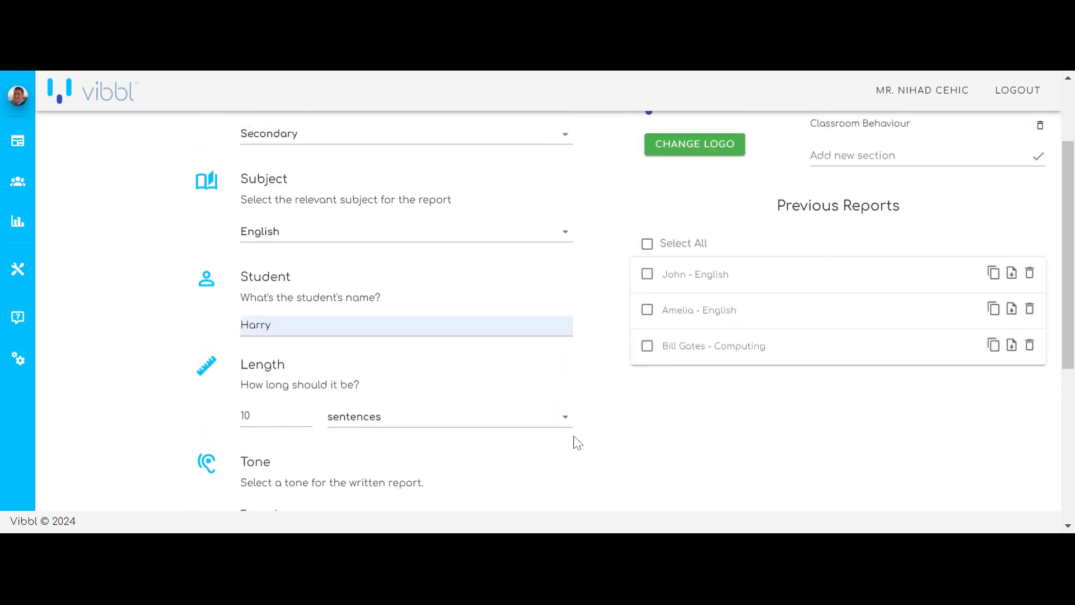
{"action": "scroll", "coordinate": [577, 442], "scroll_direction": "up", "scroll_amount": 2}
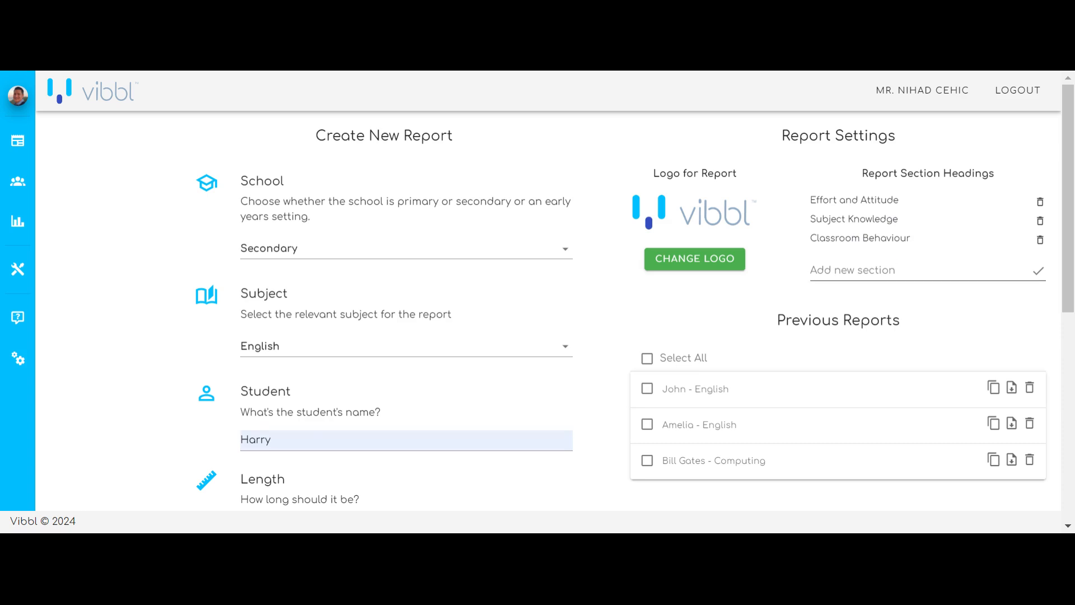
{"action": "left_click", "coordinate": [896, 270]}
{"action": "key", "text": "Down"}
{"action": "key", "text": "Return"}
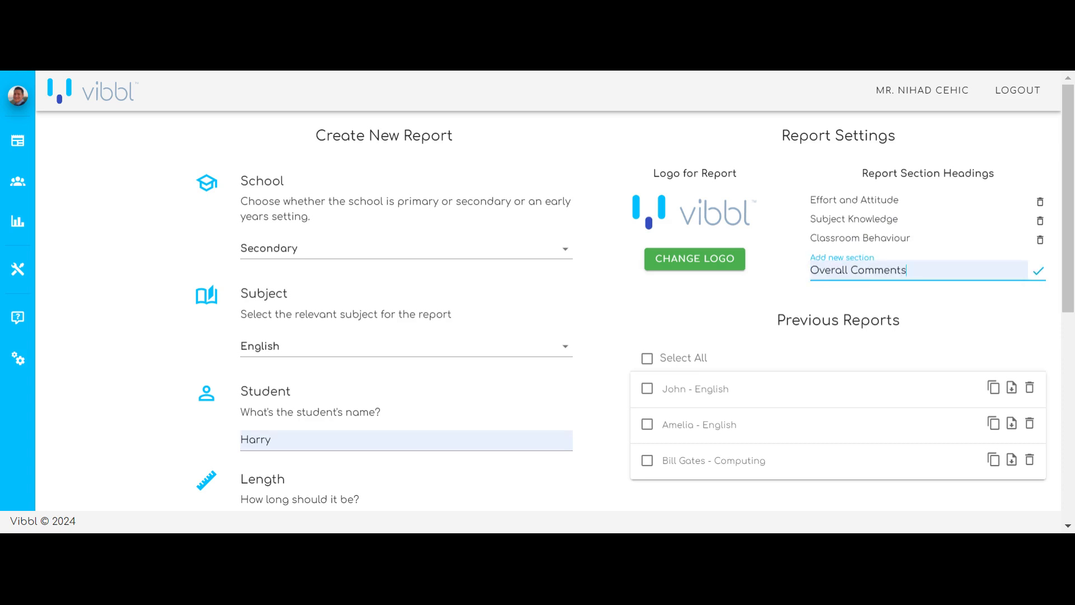
{"action": "left_click", "coordinate": [1038, 273]}
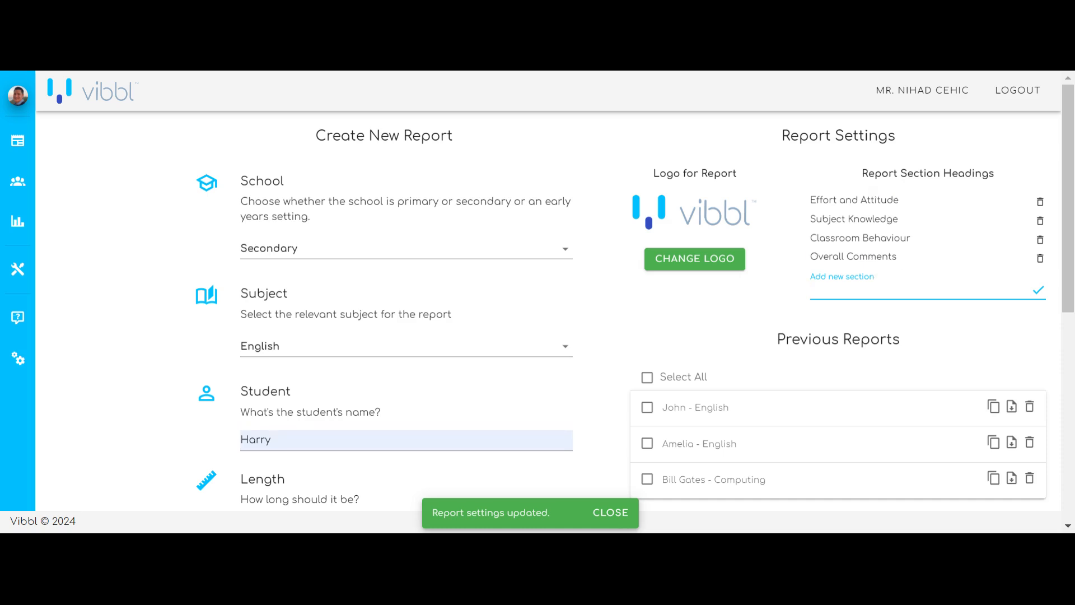
- Record a dictated note with the basic information about the student's effort, reading, writing and oracy in English
{"action": "scroll", "coordinate": [502, 350], "scroll_direction": "down", "scroll_amount": 7}
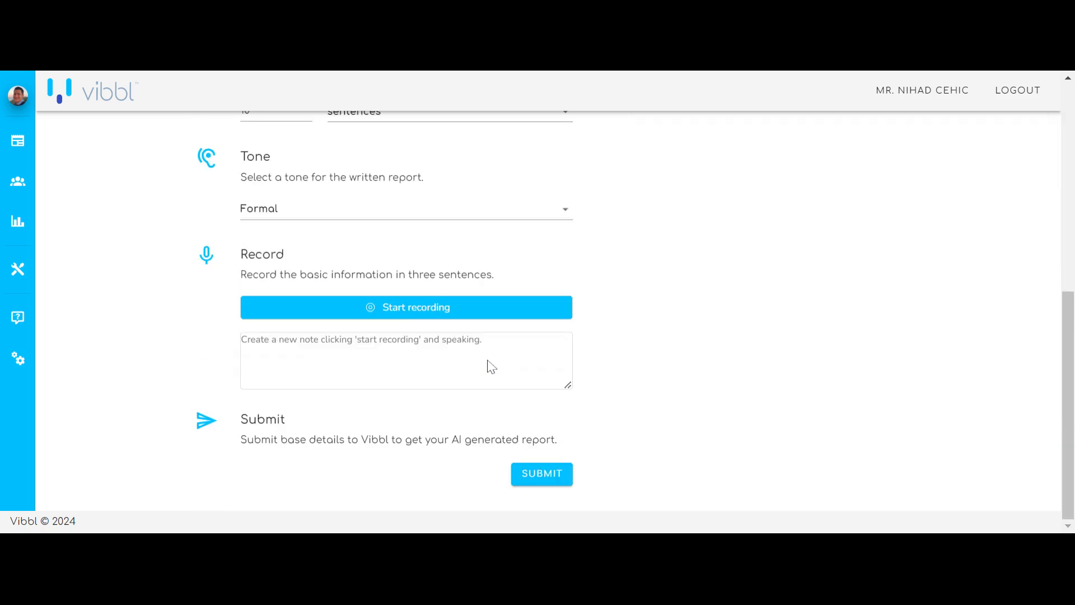
{"action": "left_click", "coordinate": [416, 310]}
{"action": "left_click", "coordinate": [384, 311]}
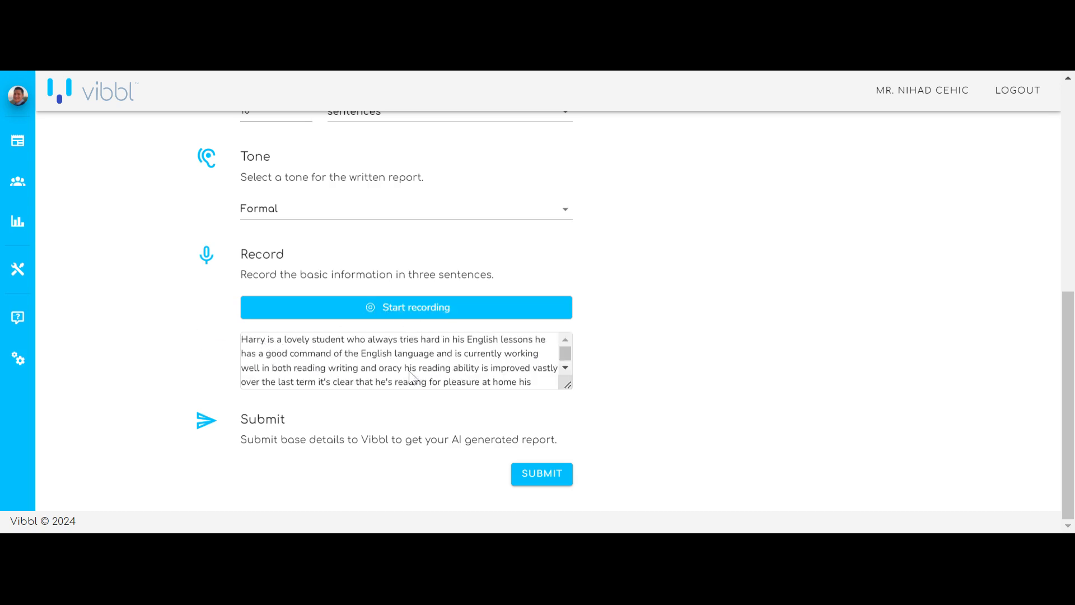
- Submit the recorded details to generate the AI report
{"action": "scroll", "coordinate": [476, 381], "scroll_direction": "down", "scroll_amount": 3}
{"action": "scroll", "coordinate": [479, 381], "scroll_direction": "up", "scroll_amount": 5}
{"action": "left_click", "coordinate": [556, 486]}
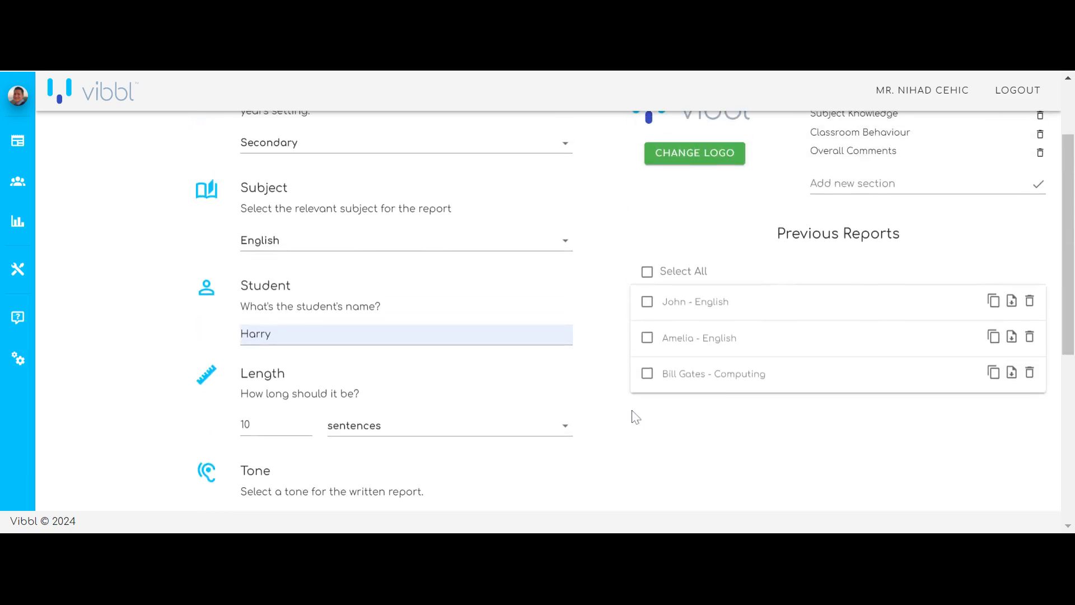
- Expand the newly generated English report in Previous Reports and read its sections through to Overall Comments
{"action": "scroll", "coordinate": [590, 434], "scroll_direction": "down", "scroll_amount": 1}
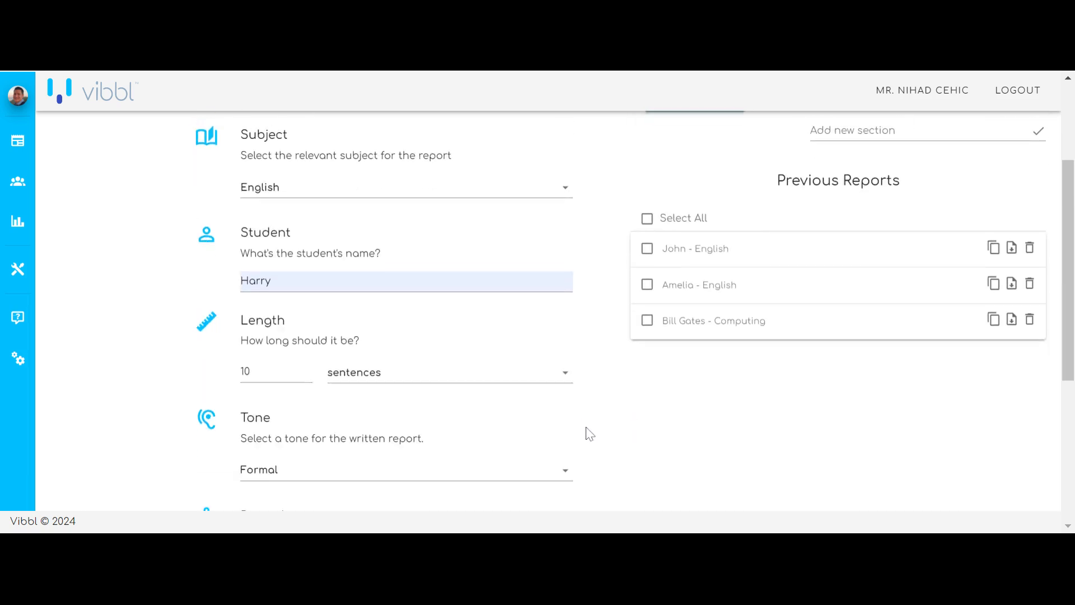
{"action": "scroll", "coordinate": [590, 434], "scroll_direction": "down", "scroll_amount": 5}
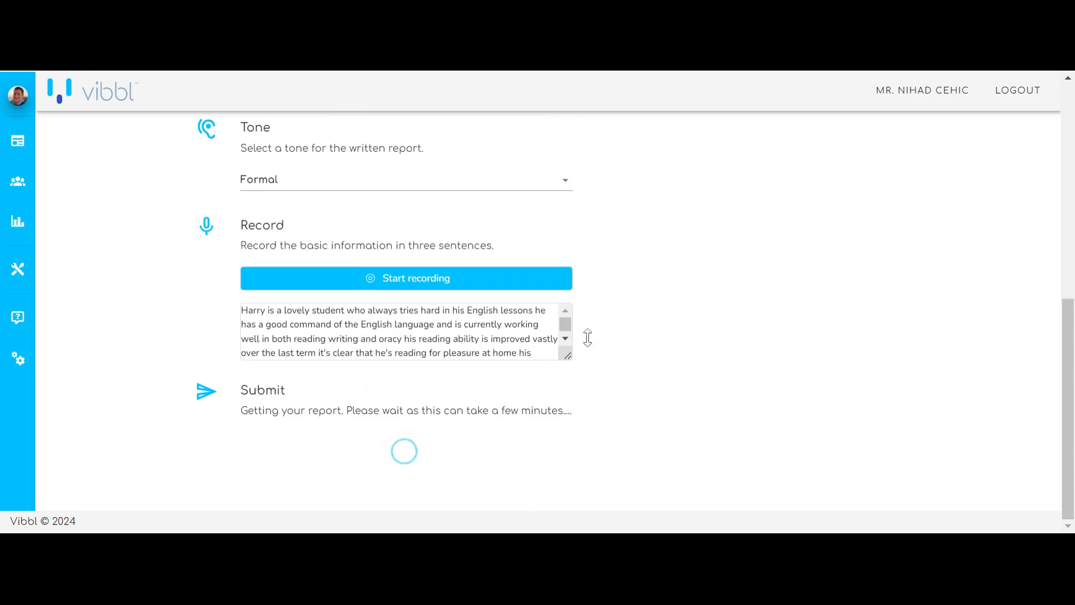
{"action": "scroll", "coordinate": [511, 339], "scroll_direction": "up", "scroll_amount": 4}
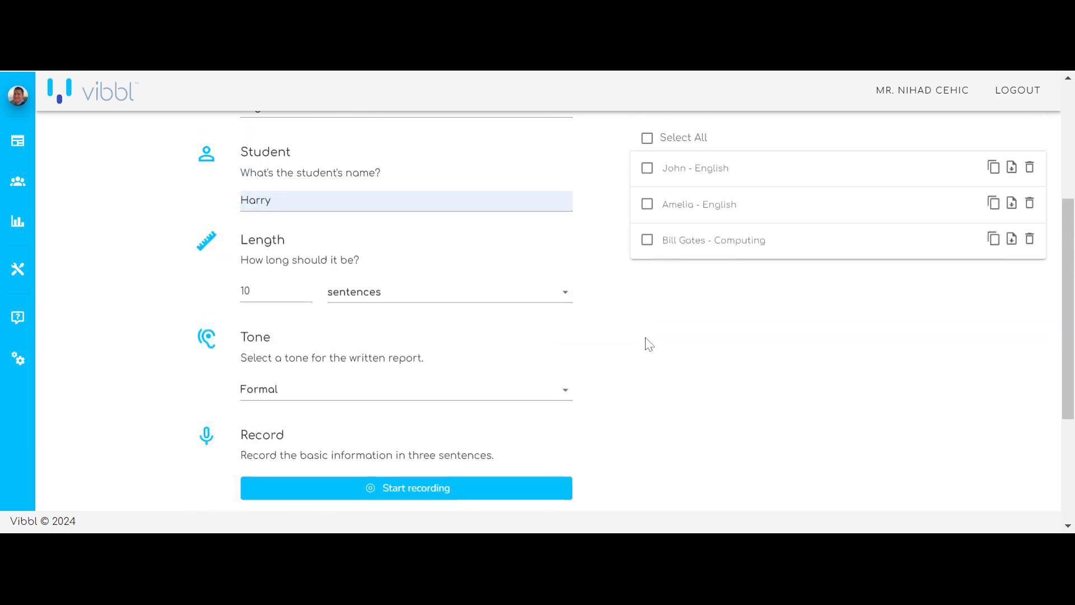
{"action": "scroll", "coordinate": [647, 341], "scroll_direction": "up", "scroll_amount": 3}
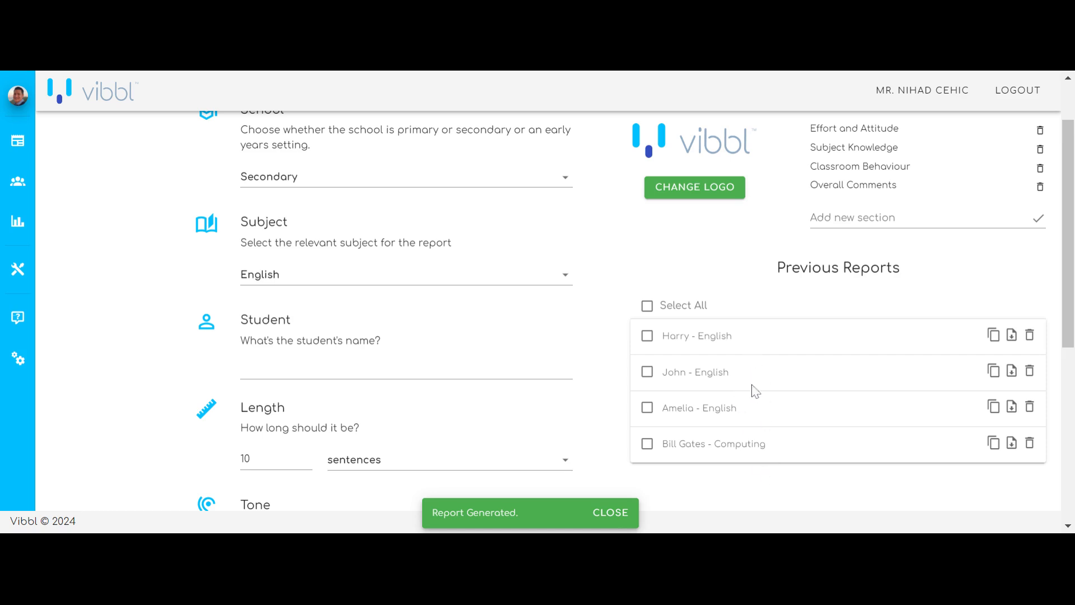
{"action": "left_click", "coordinate": [784, 336]}
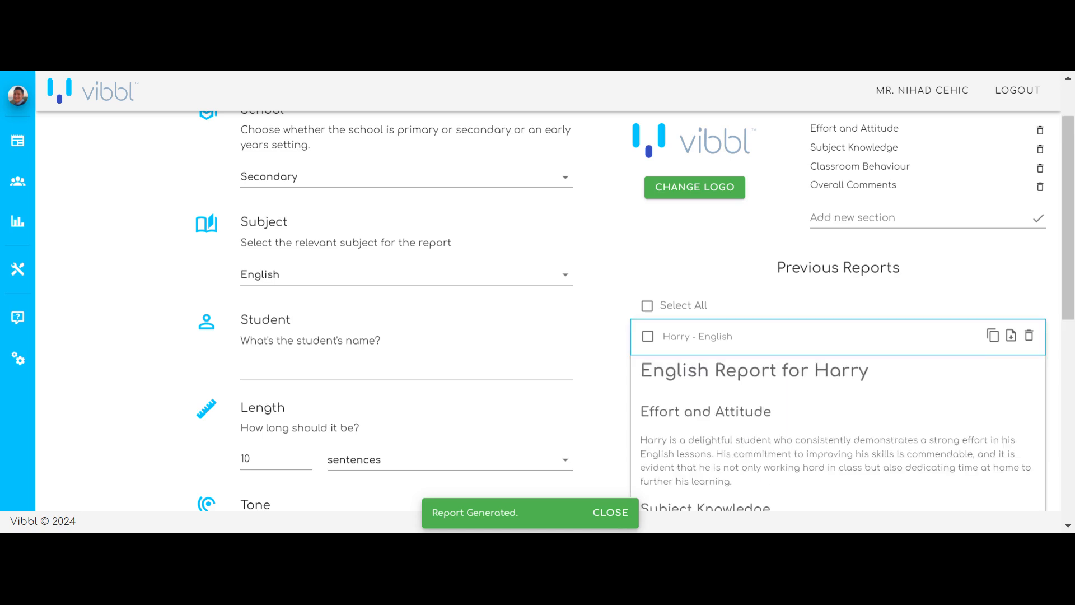
{"action": "scroll", "coordinate": [710, 365], "scroll_direction": "down", "scroll_amount": 3}
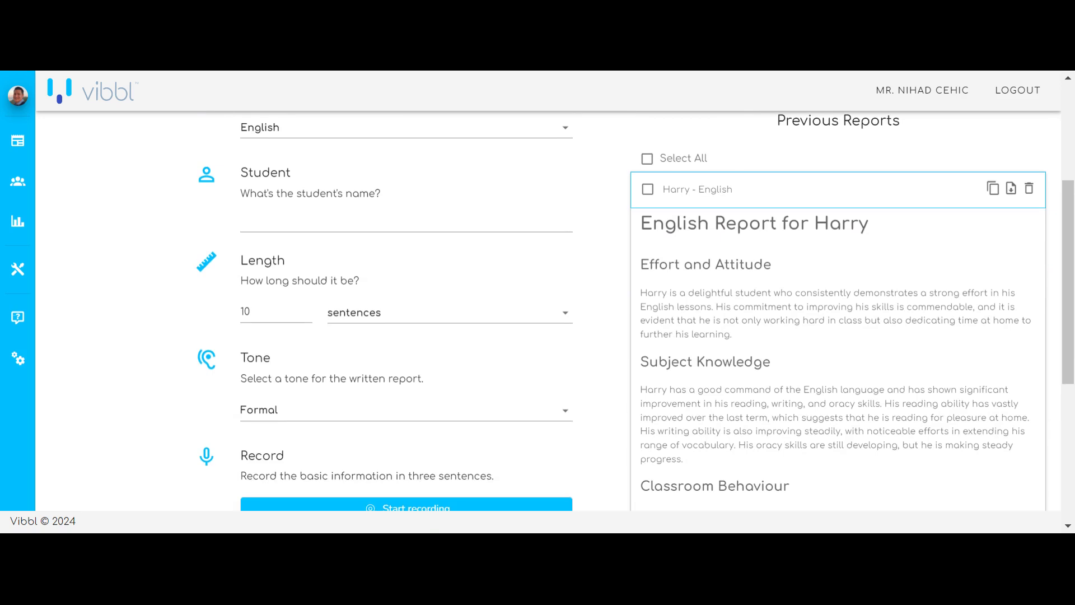
{"action": "scroll", "coordinate": [744, 380], "scroll_direction": "down", "scroll_amount": 2}
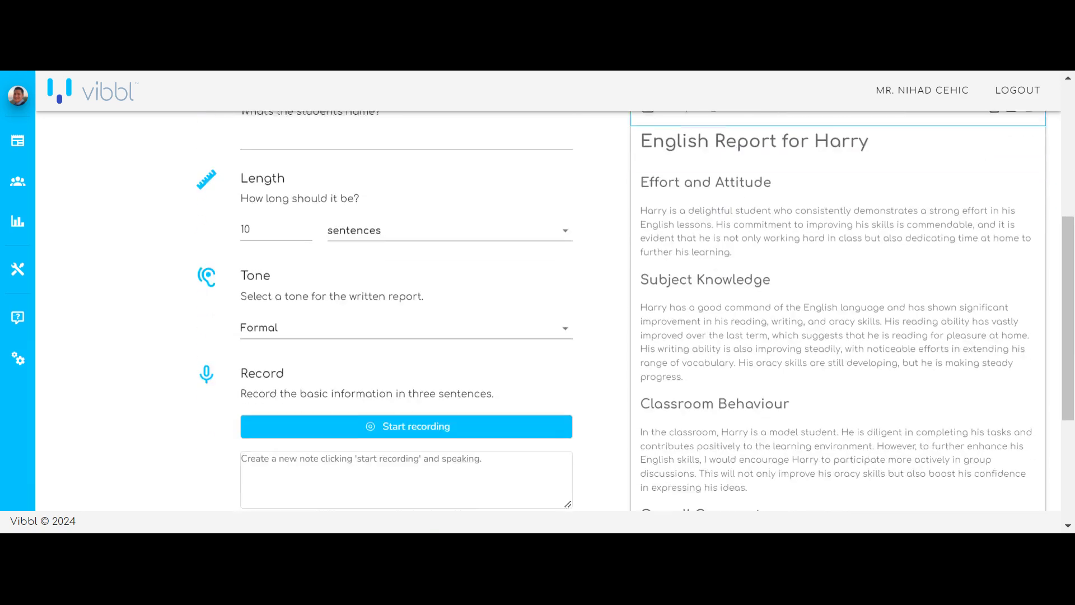
{"action": "scroll", "coordinate": [749, 373], "scroll_direction": "down", "scroll_amount": 2}
{"action": "scroll", "coordinate": [750, 358], "scroll_direction": "down", "scroll_amount": 1}
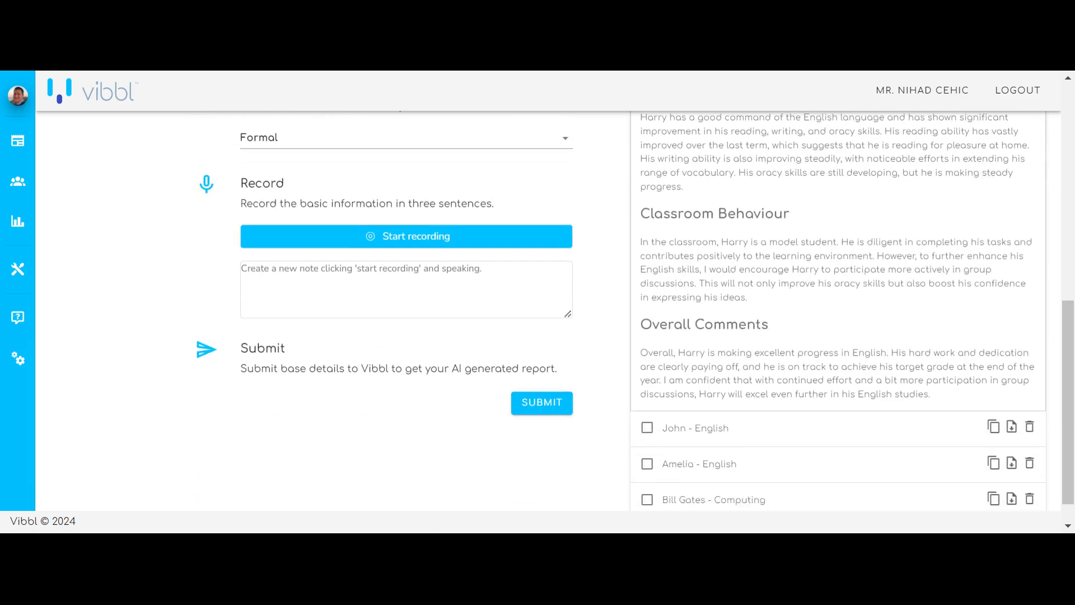
{"action": "scroll", "coordinate": [636, 311], "scroll_direction": "up", "scroll_amount": 5}
{"action": "scroll", "coordinate": [636, 311], "scroll_direction": "down", "scroll_amount": 5}
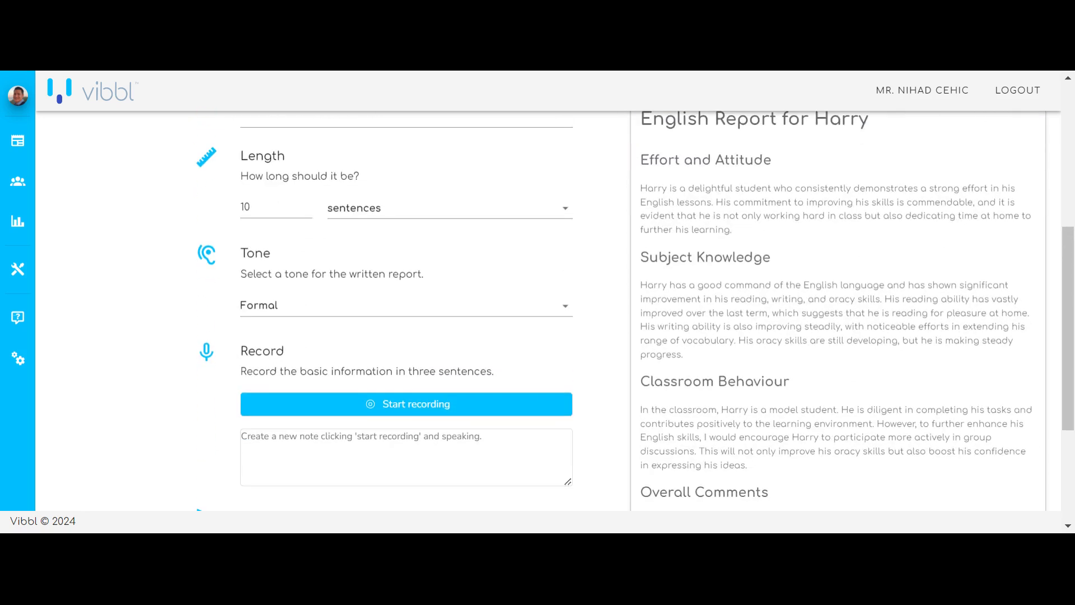
- Expand the next older English report in Previous Reports and look through its text
{"action": "left_click", "coordinate": [711, 427]}
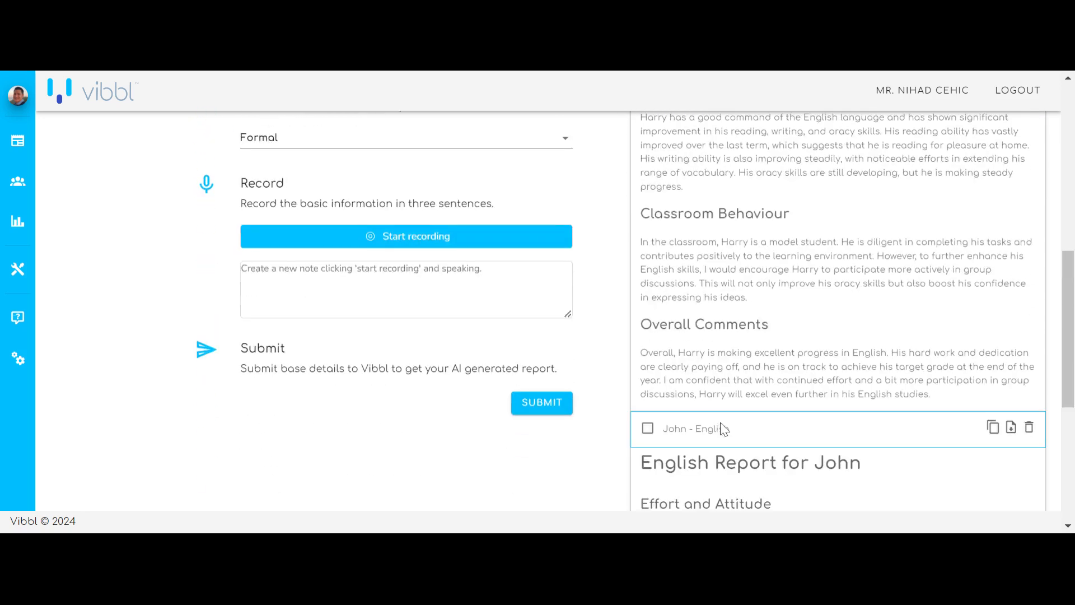
{"action": "scroll", "coordinate": [714, 392], "scroll_direction": "down", "scroll_amount": 6}
{"action": "scroll", "coordinate": [723, 314], "scroll_direction": "up", "scroll_amount": 5}
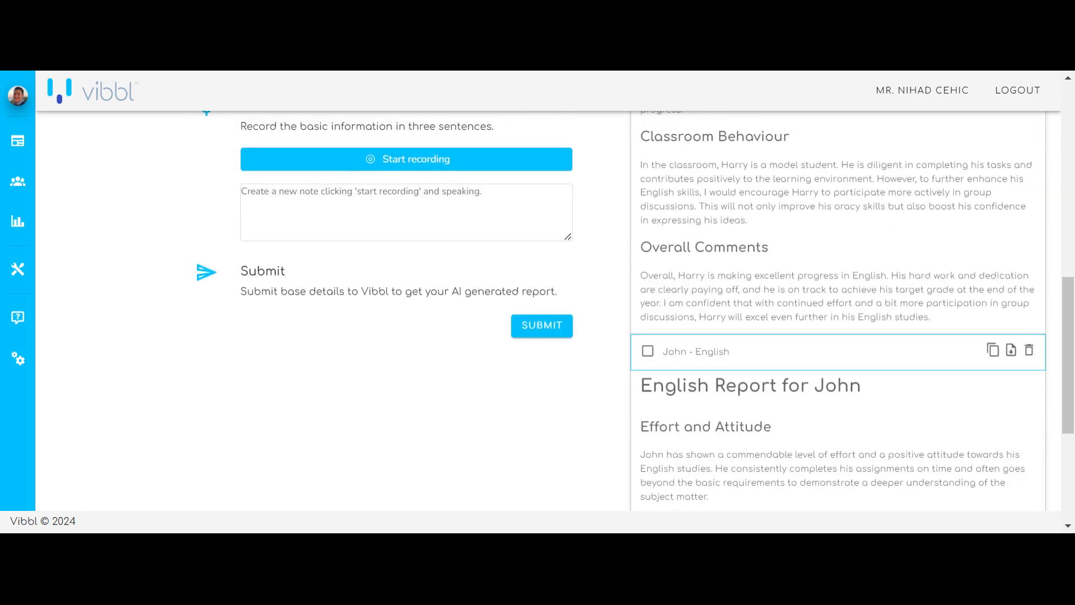
{"action": "scroll", "coordinate": [741, 365], "scroll_direction": "down", "scroll_amount": 4}
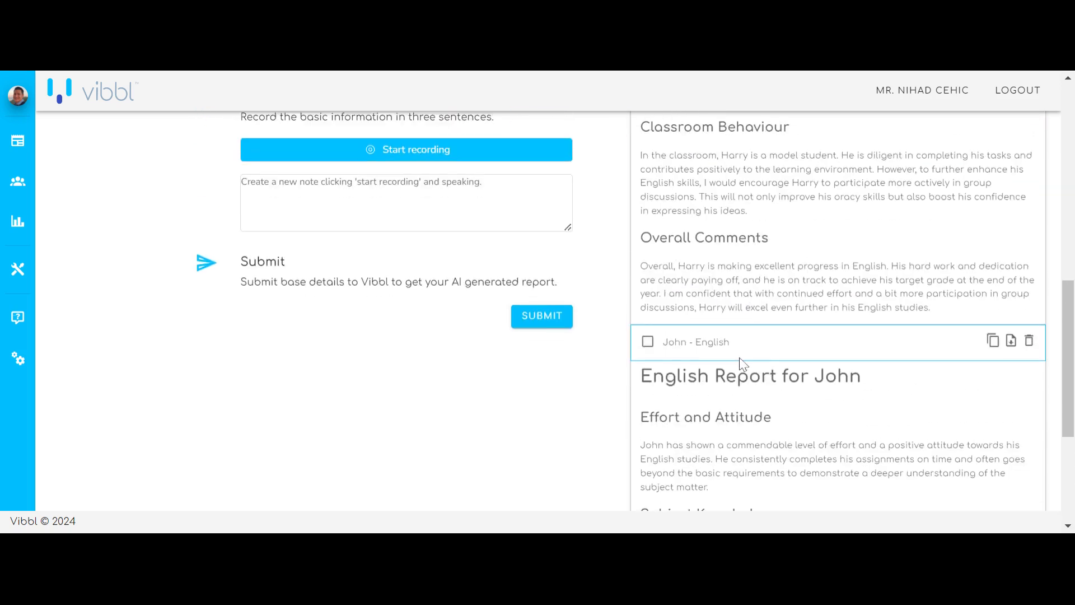
- Collapse the two expanded English reports in Previous Reports so only the report titles are listed
{"action": "scroll", "coordinate": [728, 314], "scroll_direction": "up", "scroll_amount": 3}
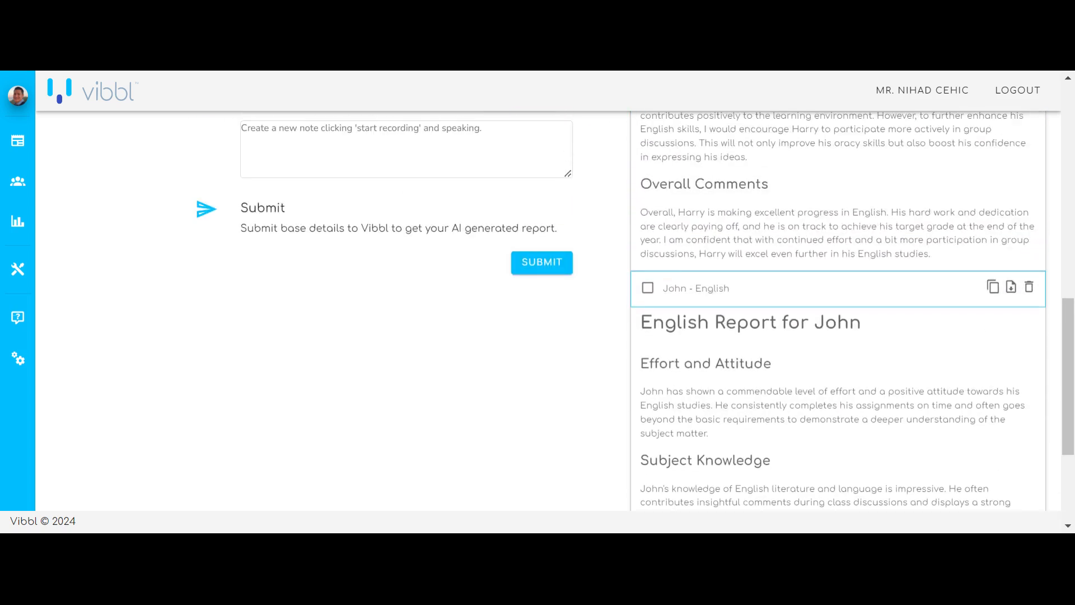
{"action": "scroll", "coordinate": [731, 350], "scroll_direction": "up", "scroll_amount": 10}
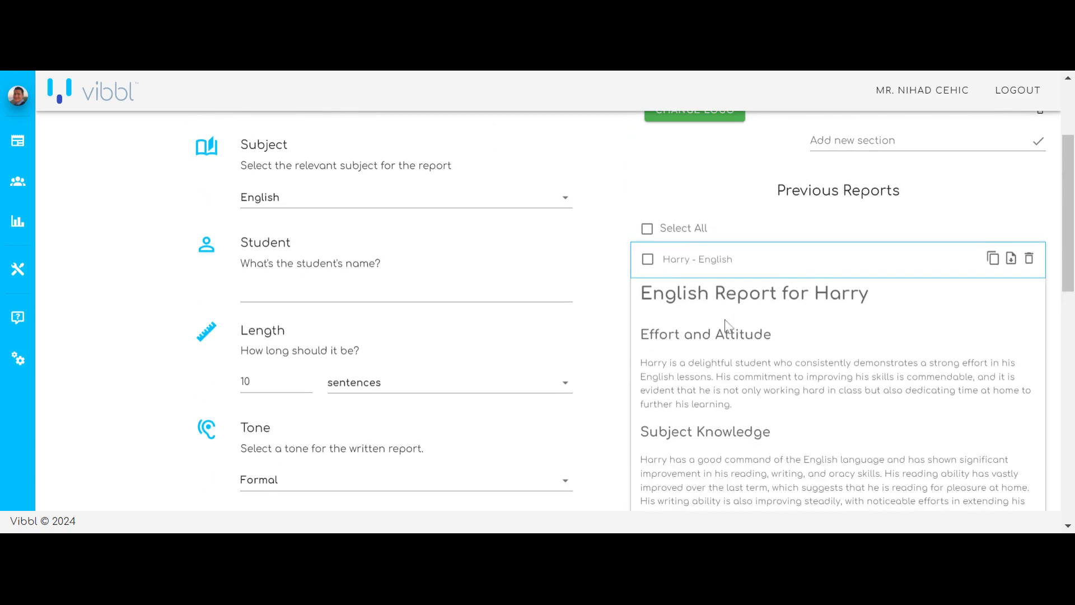
{"action": "left_click", "coordinate": [693, 270]}
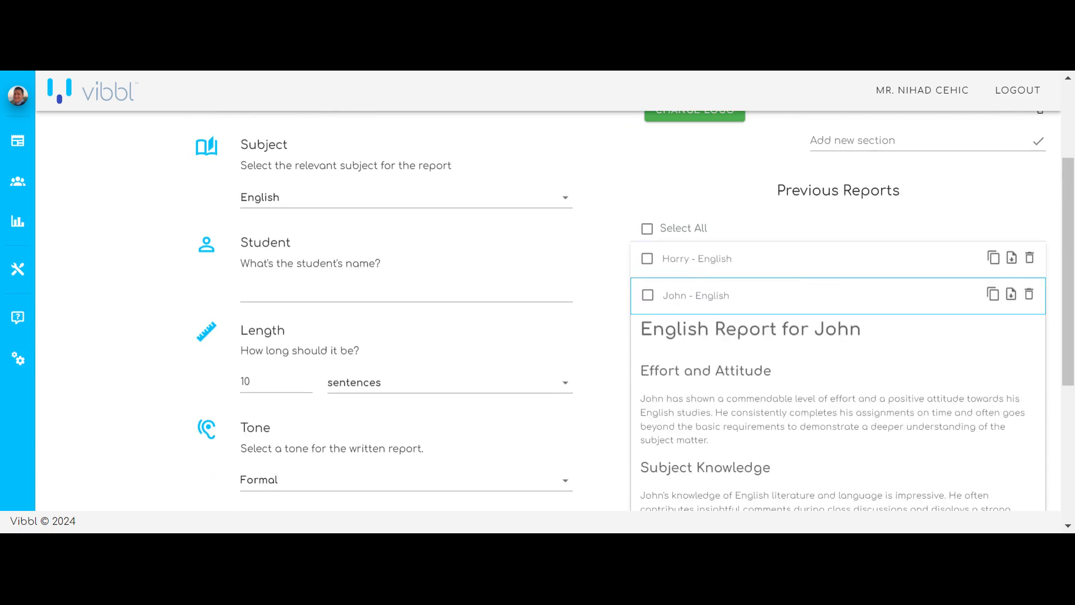
{"action": "left_click", "coordinate": [684, 308]}
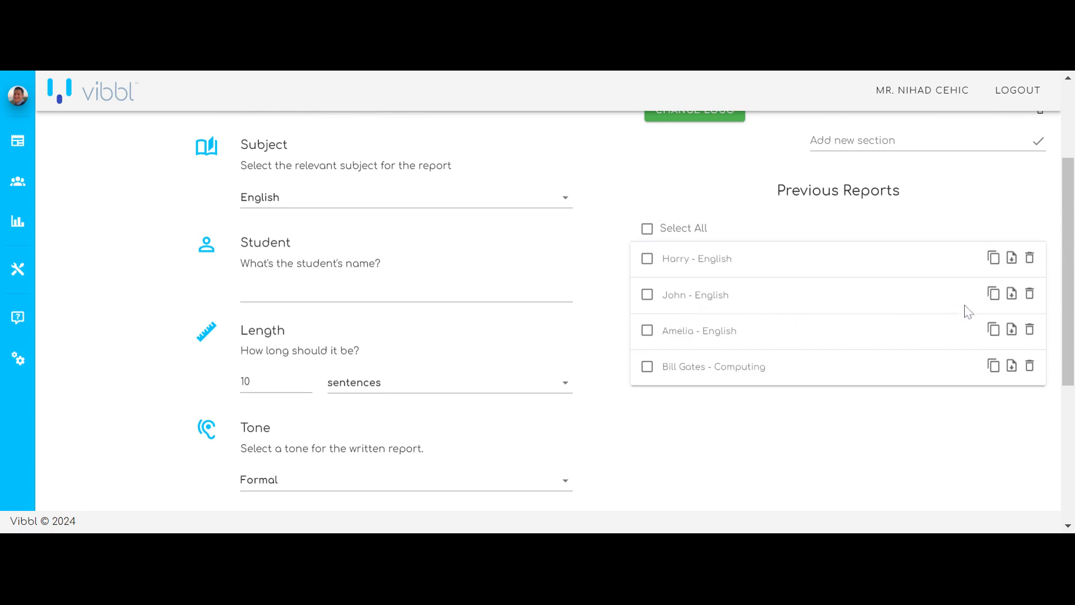
- Copy the newest English report in Previous Reports, and expand its text for a brief look before collapsing it
{"action": "left_click", "coordinate": [994, 261]}
{"action": "left_click", "coordinate": [733, 267]}
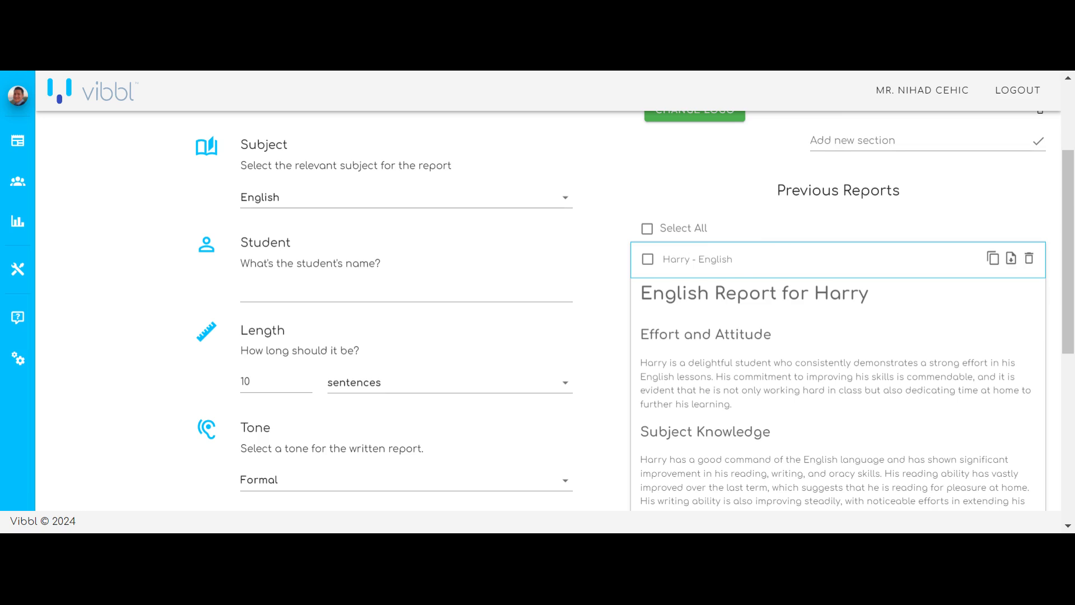
{"action": "left_click", "coordinate": [713, 273]}
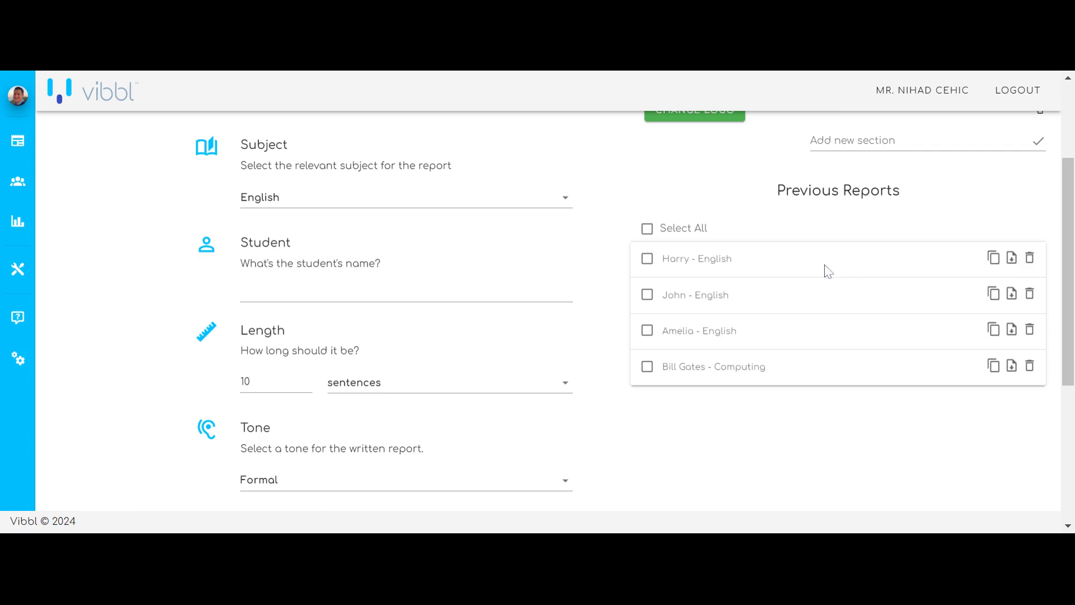
- Select all of the reports in the Previous Reports list
{"action": "left_click", "coordinate": [645, 228]}
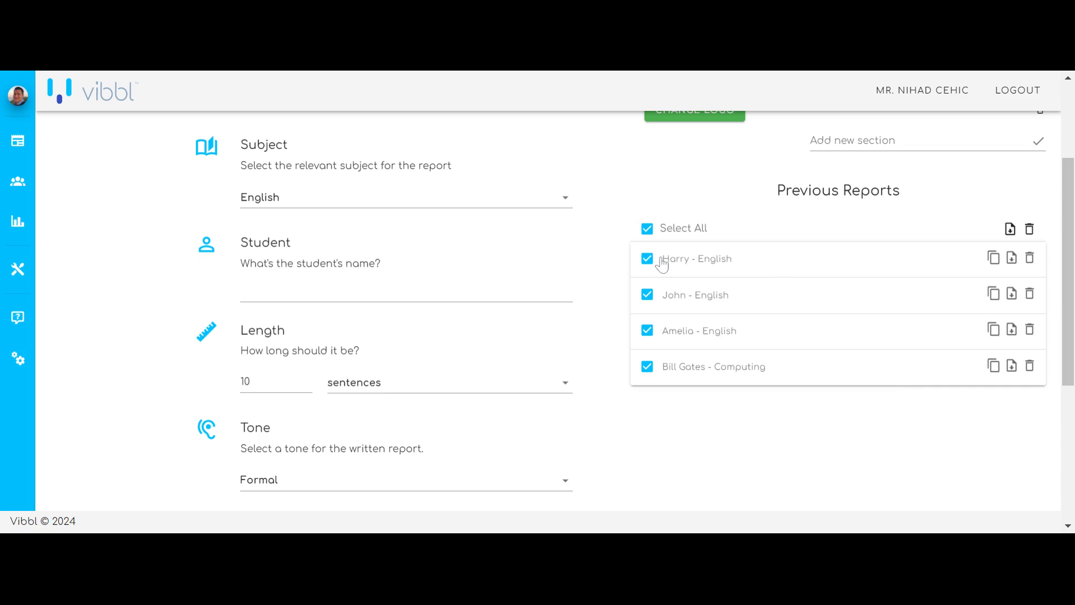
{"action": "scroll", "coordinate": [689, 266], "scroll_direction": "up", "scroll_amount": 3}
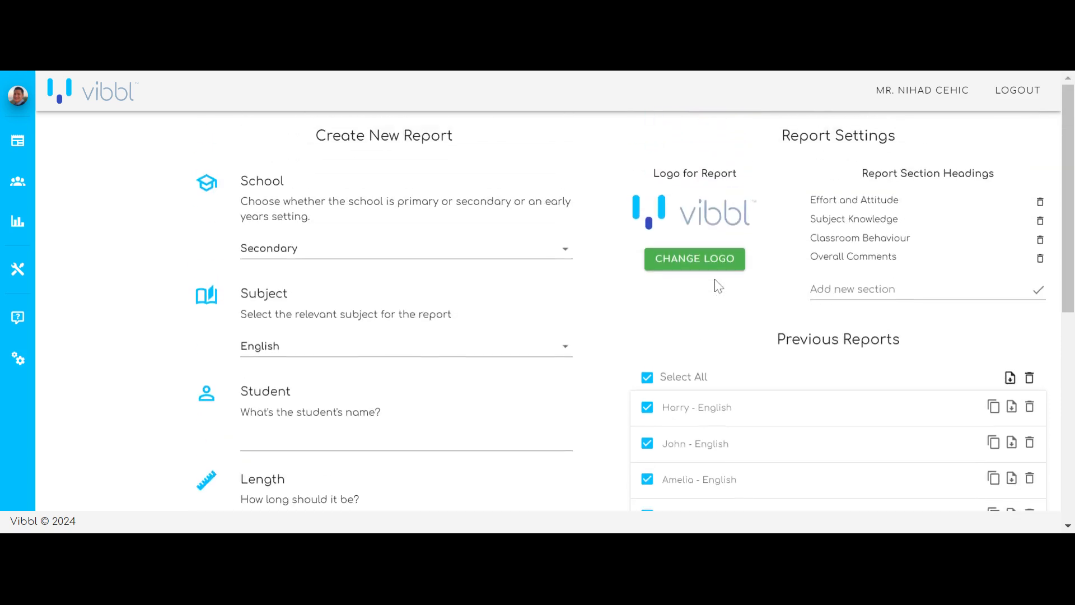